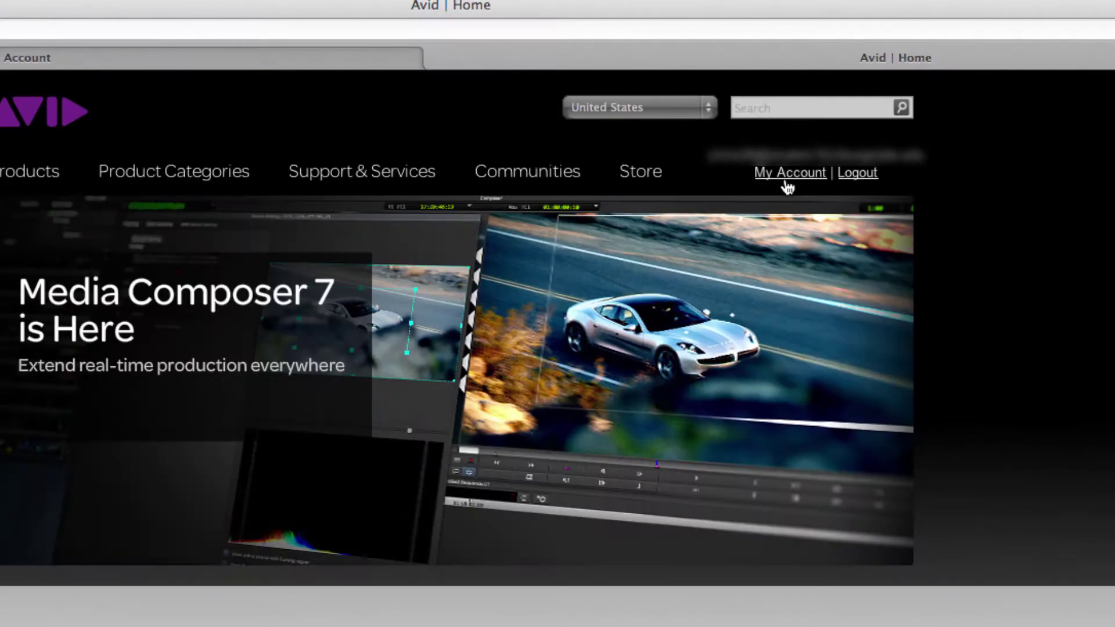
Step: Go from My Account into the Video Download Center and scroll its Avid Product List
click(786, 176)
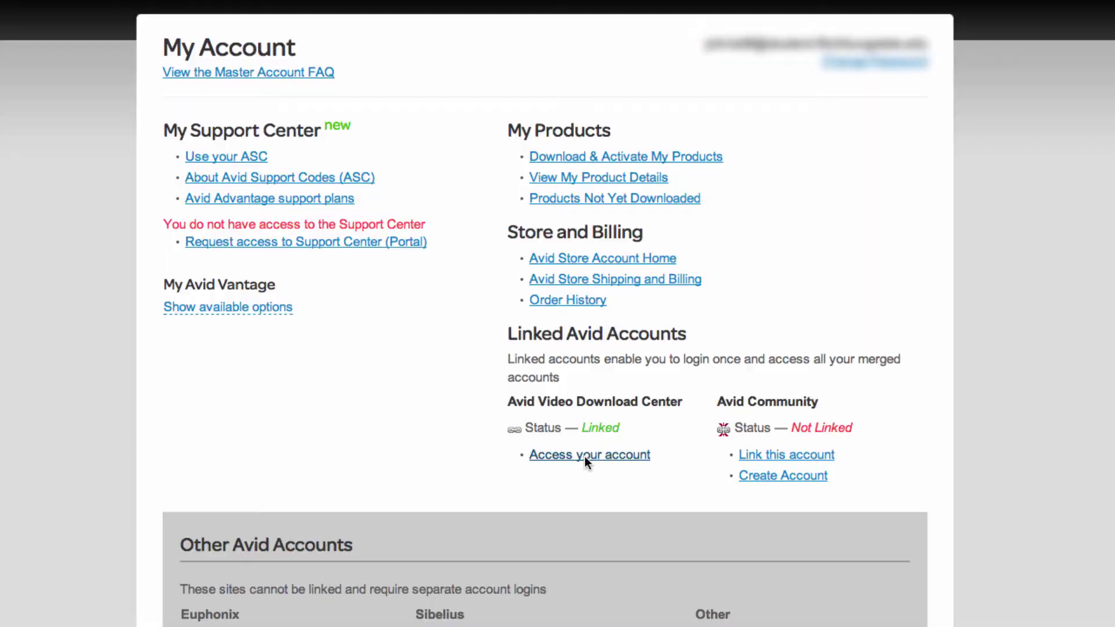
click(585, 458)
scroll(584, 455, down, 3)
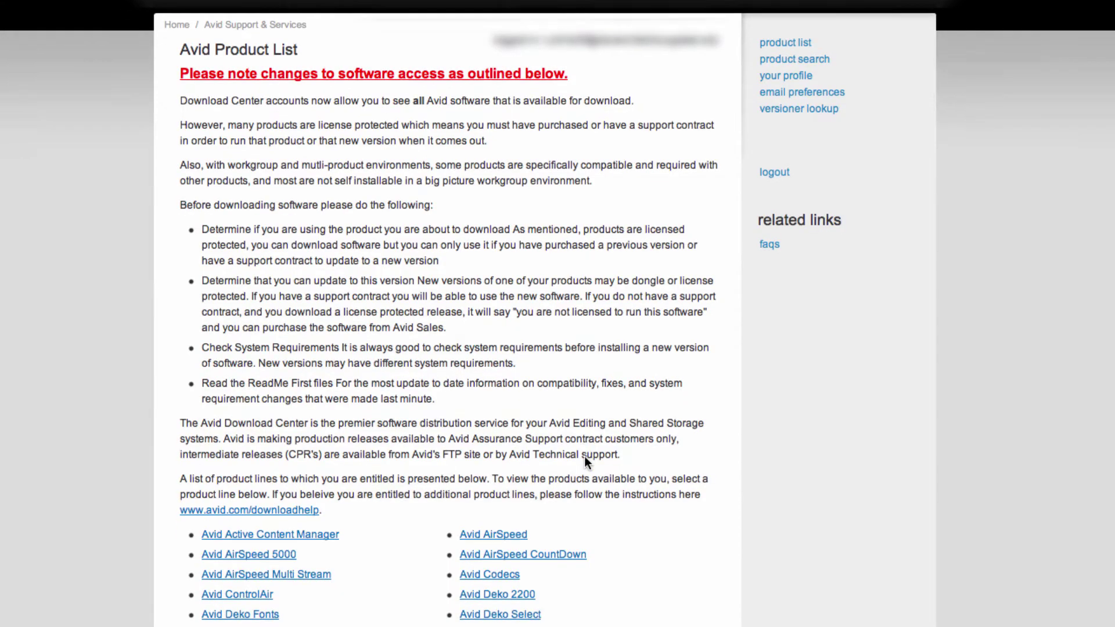
scroll(584, 455, down, 3)
scroll(584, 455, down, 3)
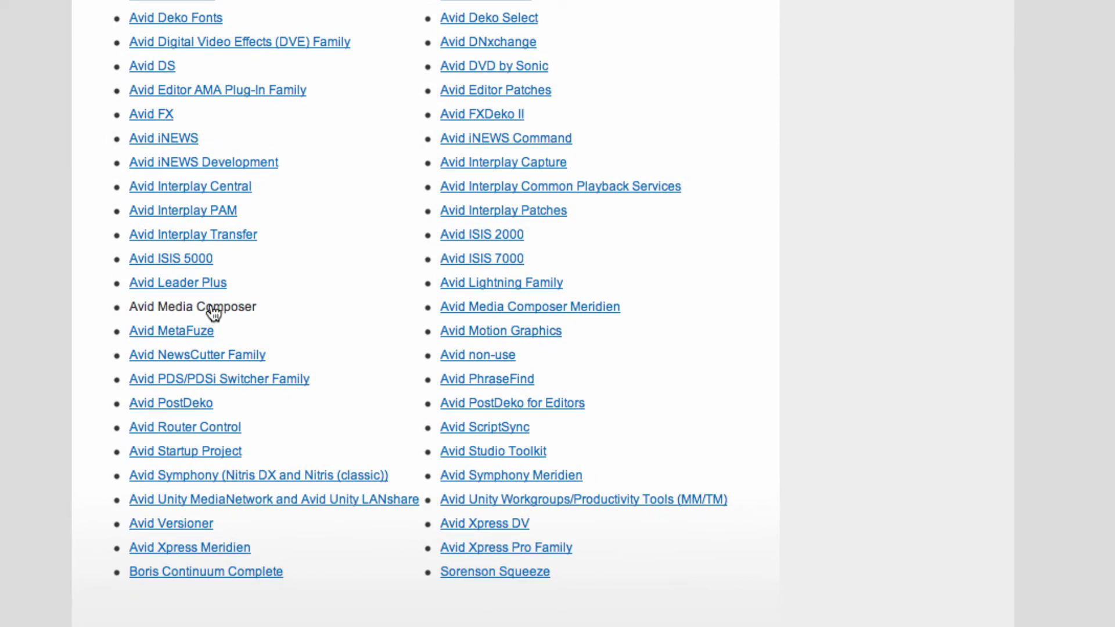
Step: Download FlexVersioner.avd from the Avid Media Composer 7.0 release downloads page
click(213, 312)
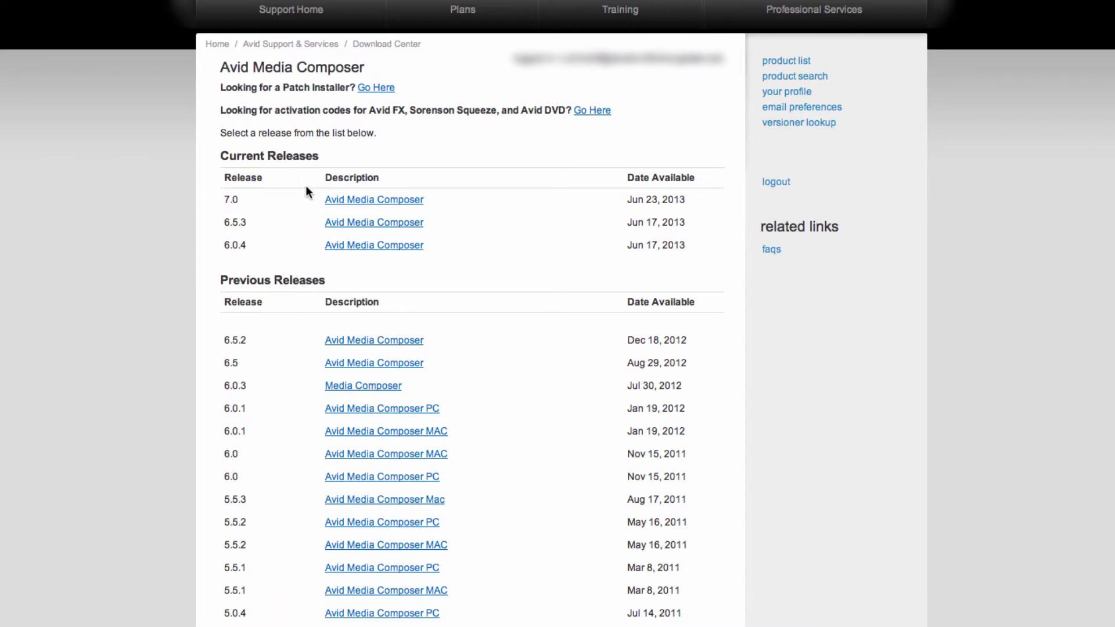
click(353, 201)
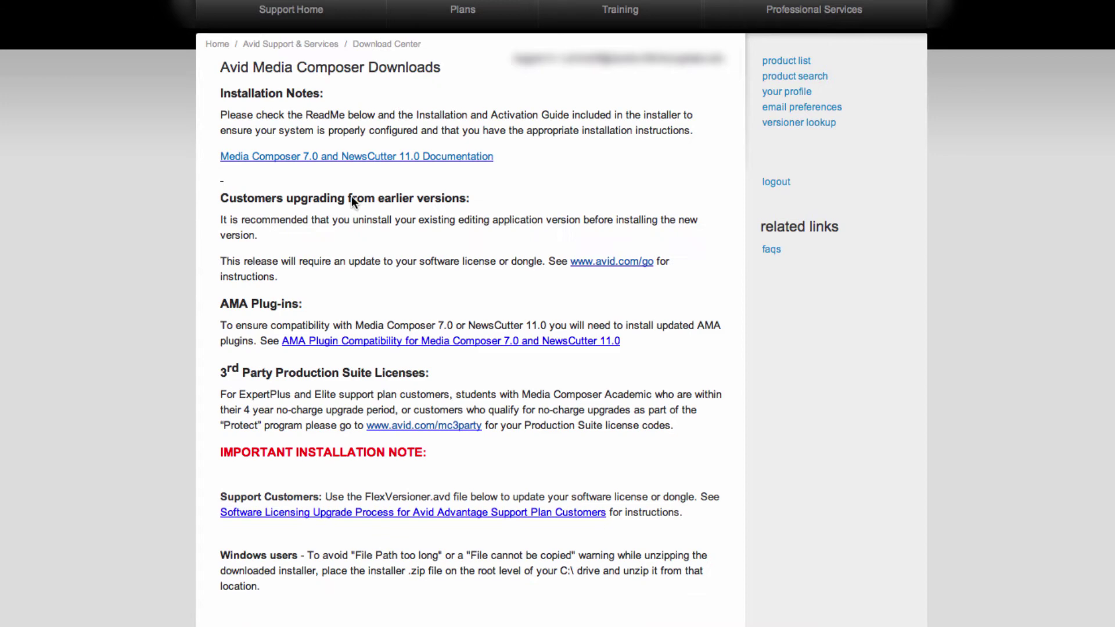
scroll(351, 197, down, 5)
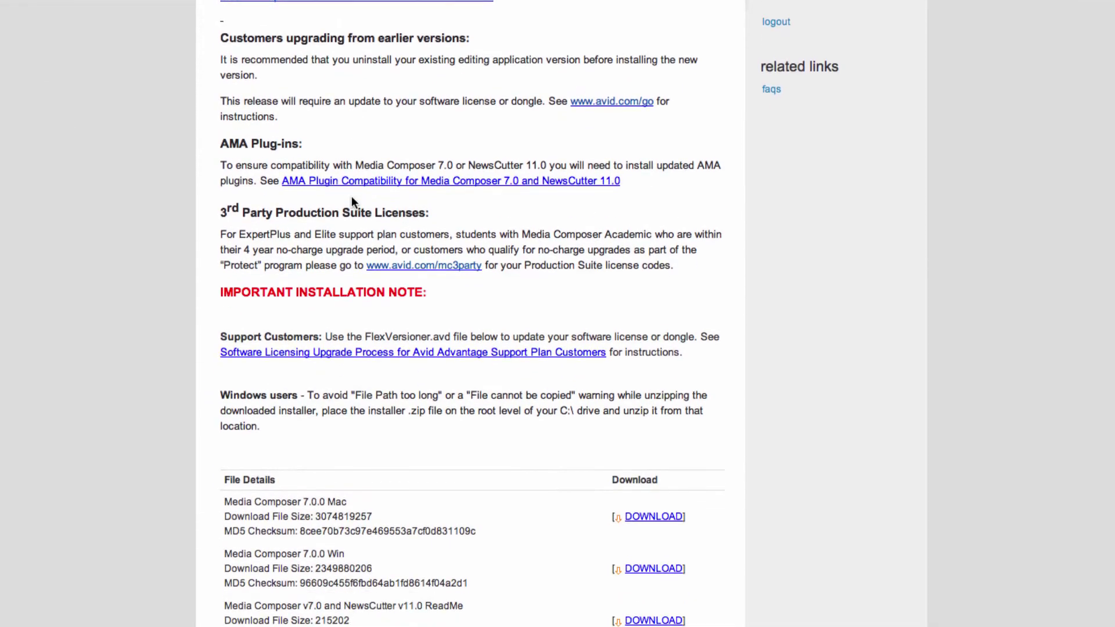
scroll(350, 196, down, 3)
scroll(350, 144, down, 3)
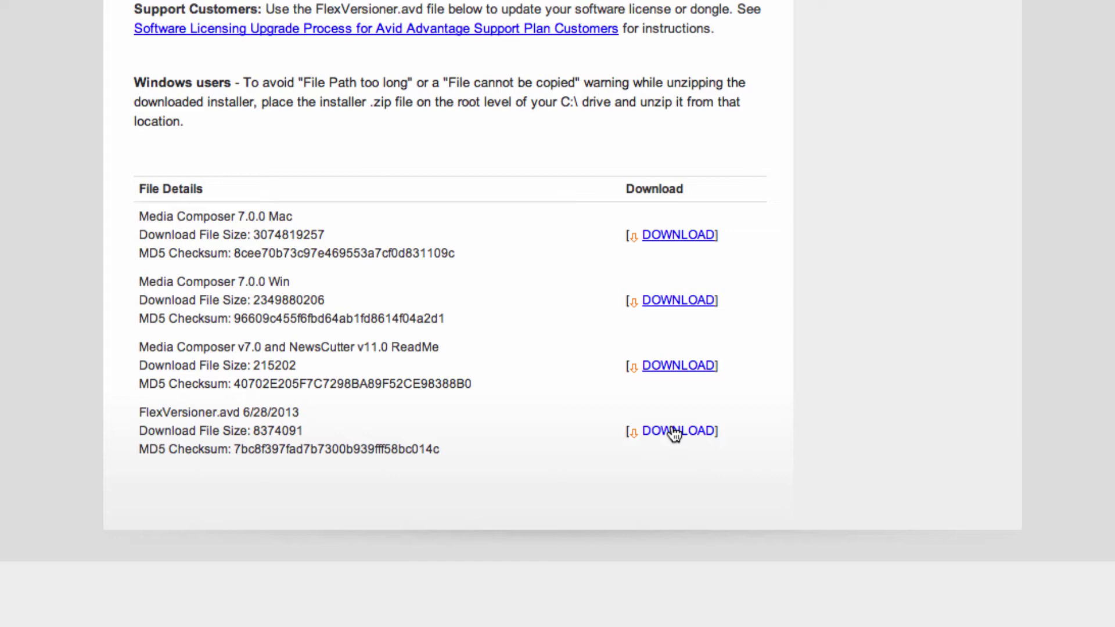
click(674, 433)
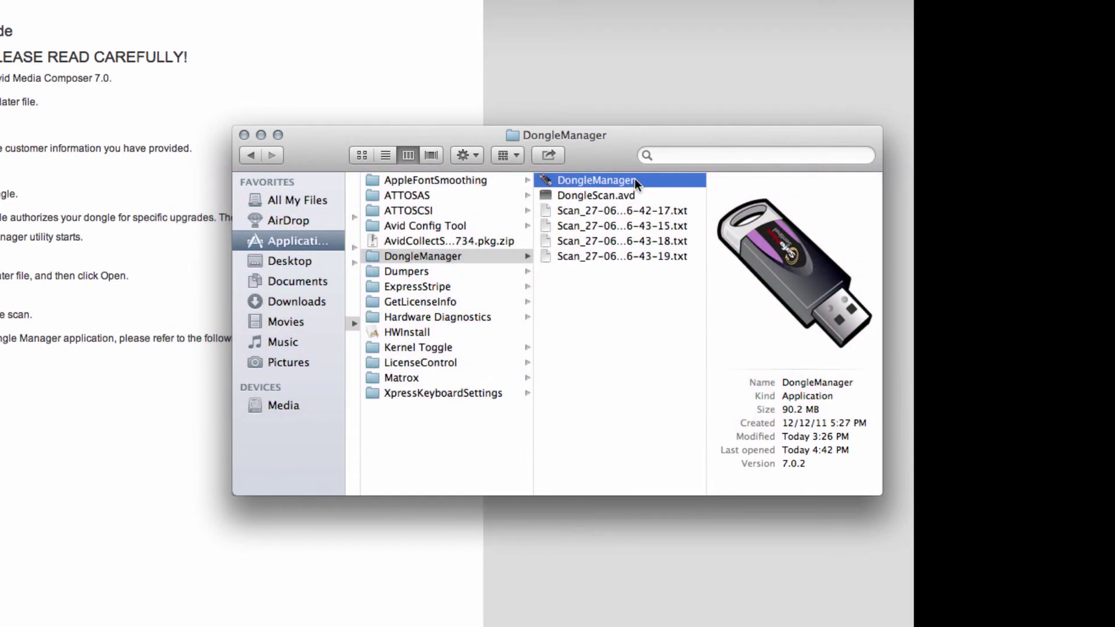
Step: In DongleManager's Update tab, load Updater.avd from the Desktop
double_click(635, 180)
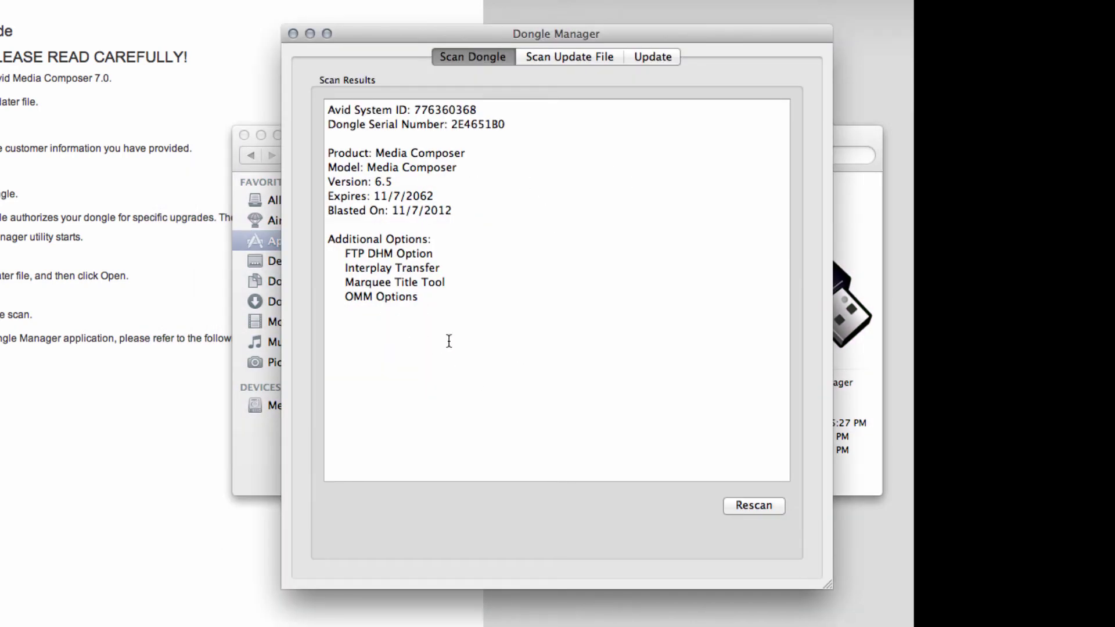
click(646, 57)
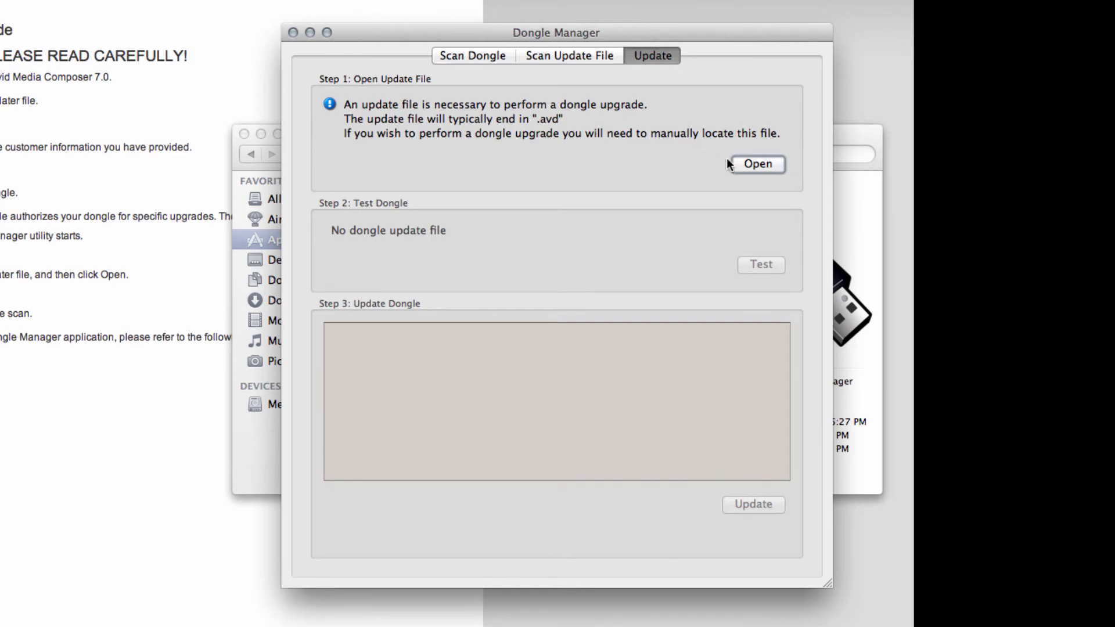
click(760, 164)
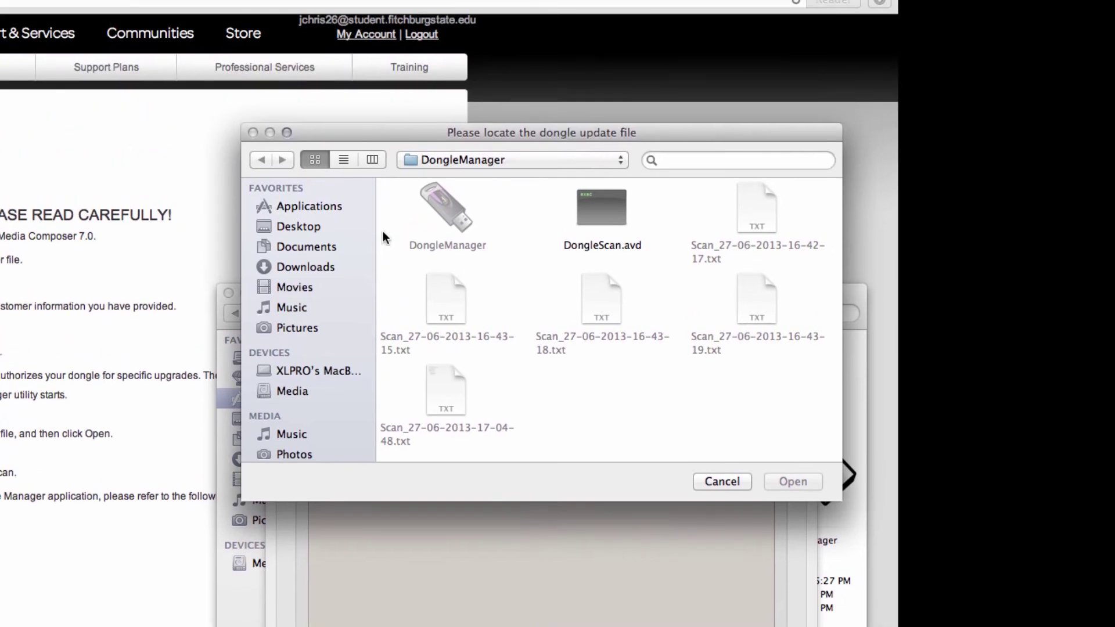
click(291, 225)
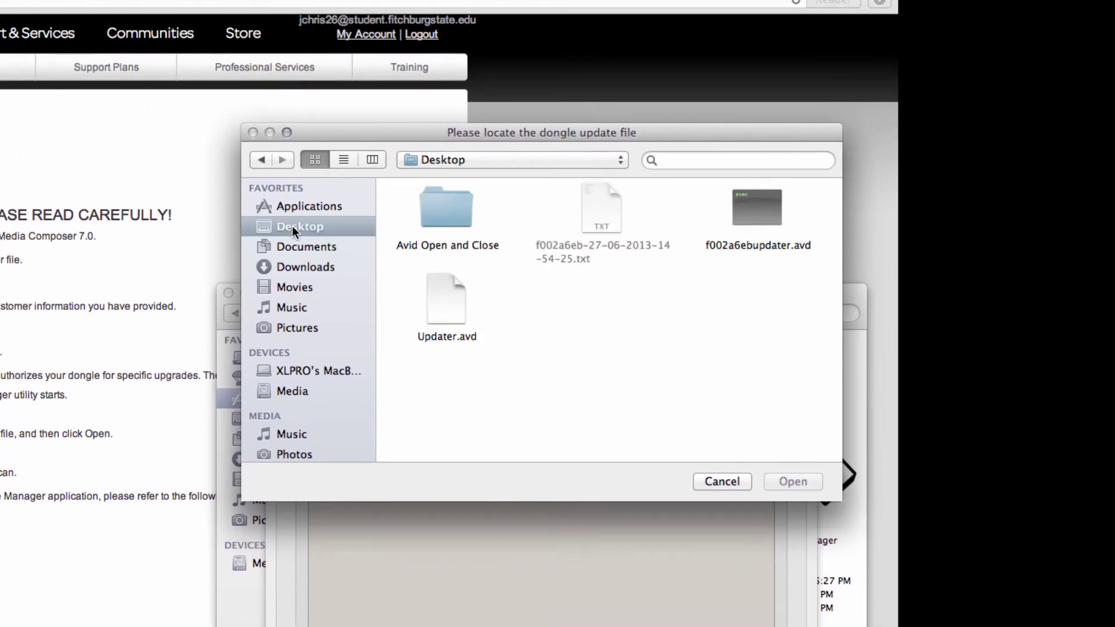
click(440, 304)
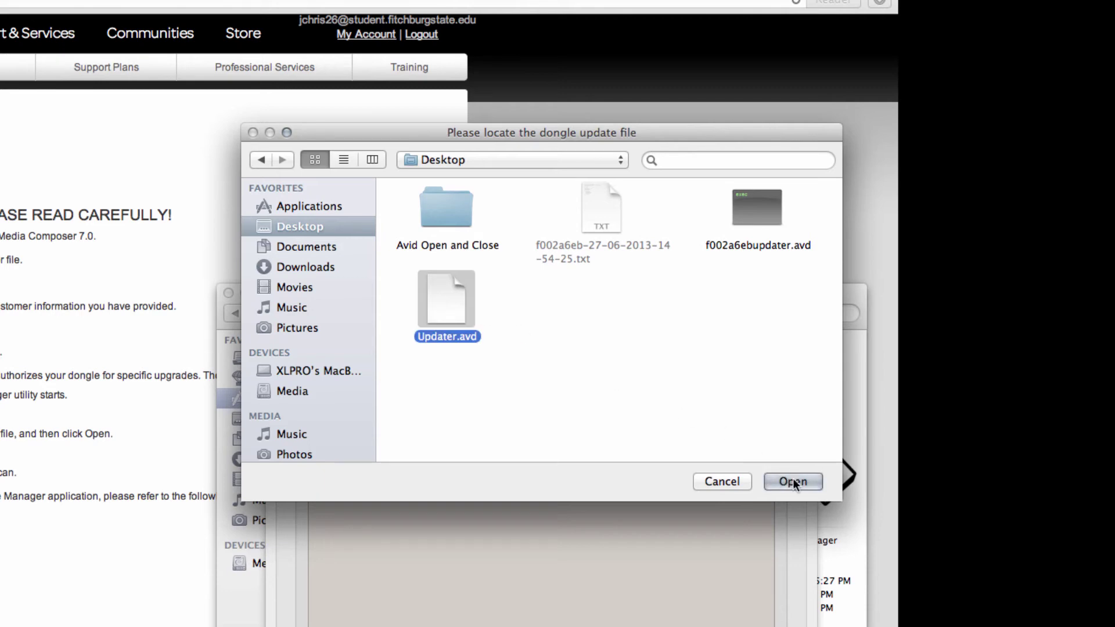
click(793, 482)
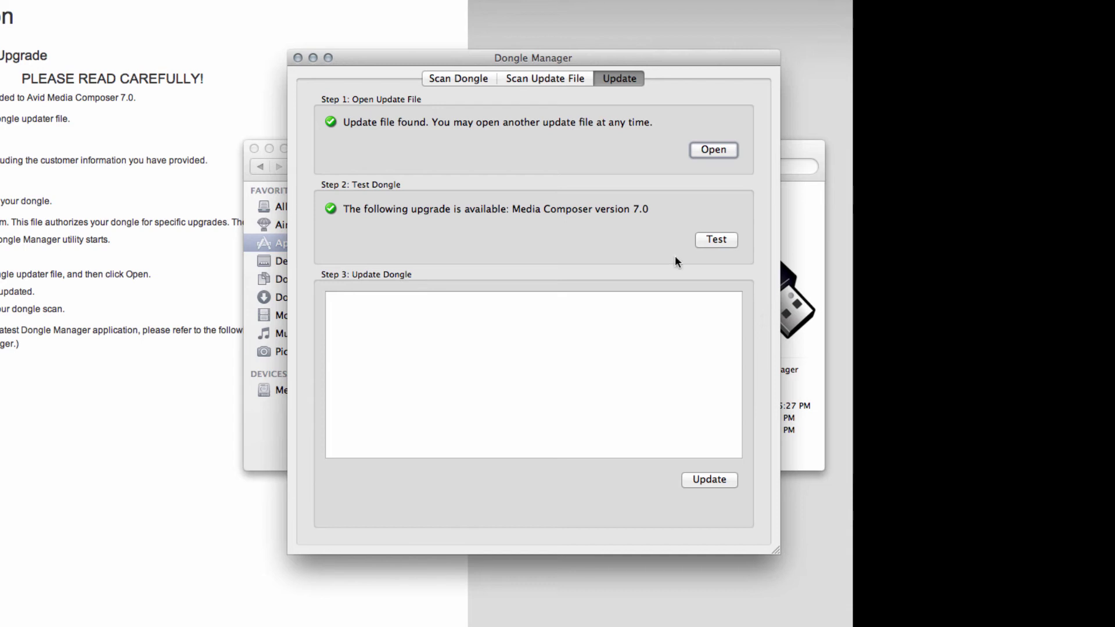
Step: Apply the Media Composer 7.0 upgrade to the dongle and check the scan results
click(716, 477)
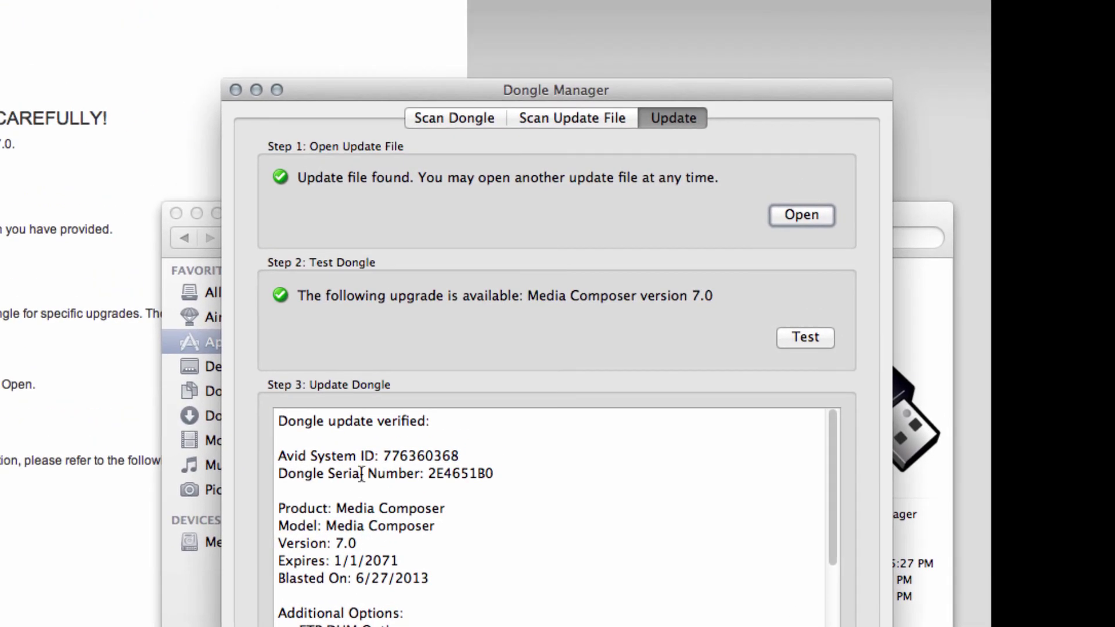
click(440, 115)
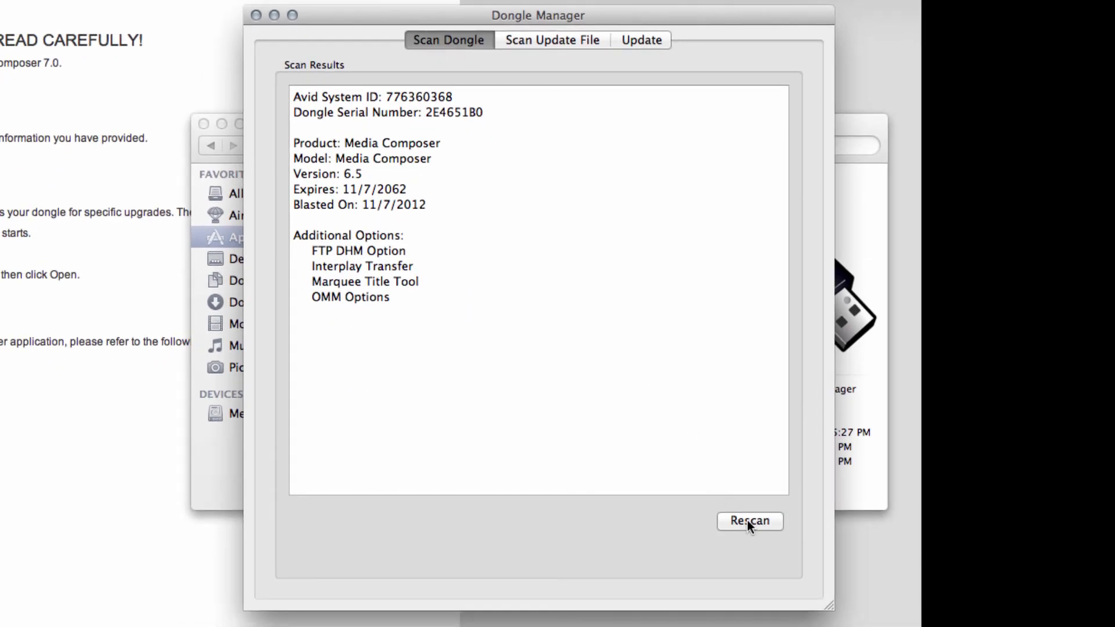
Step: Close Dongle Manager and activate Media Composer with the USB hardware key
click(254, 16)
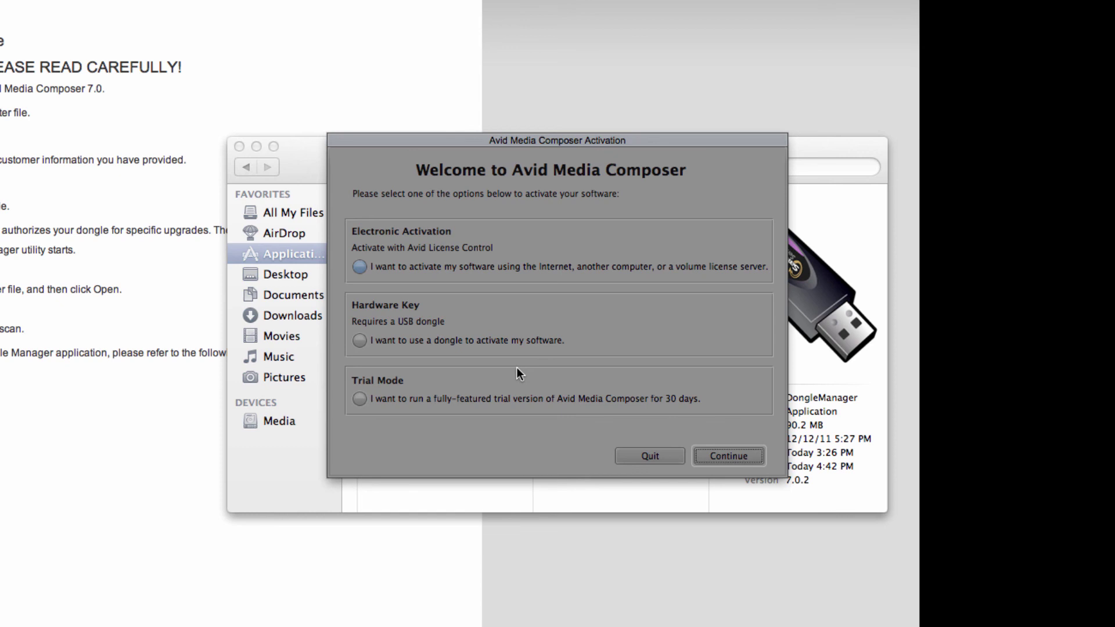
click(359, 340)
click(727, 457)
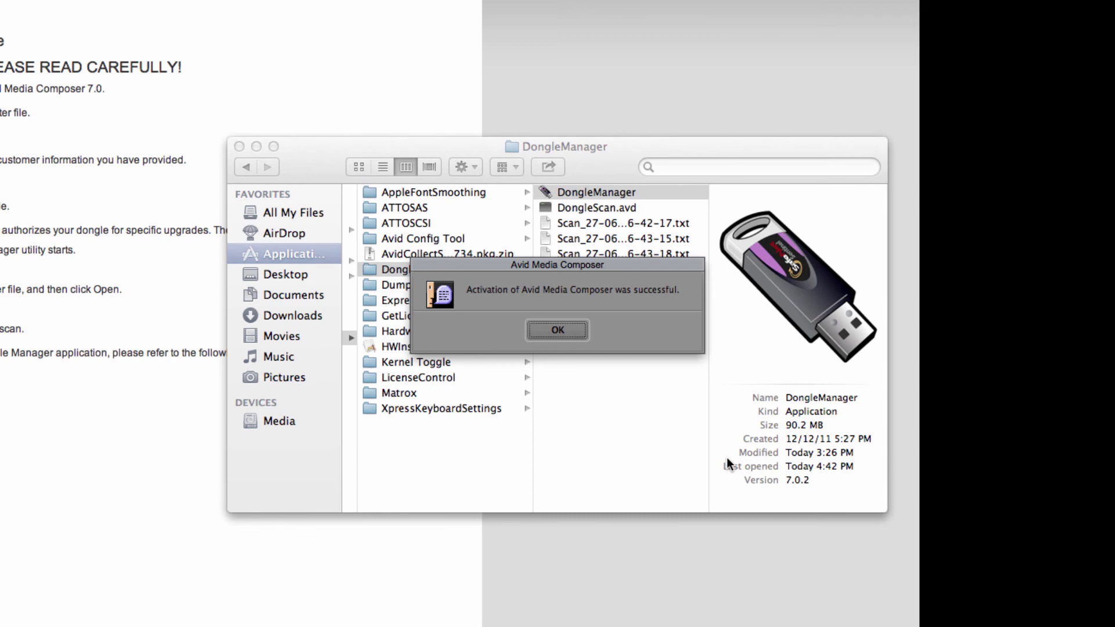